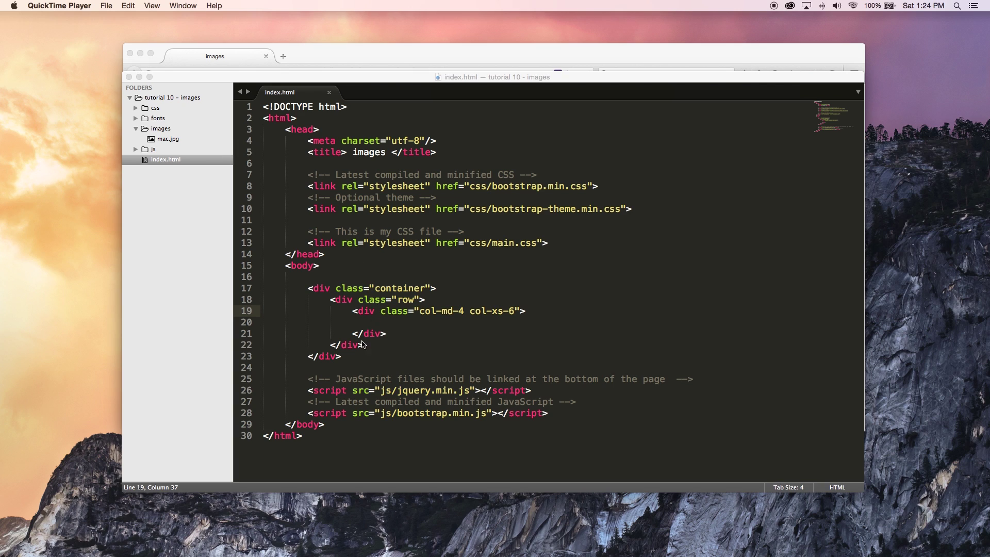
Step: Bring Sublime Text to the front over QuickTime, showing index.html's container, row and col-md-4 col-xs-6 markup
left_click(352, 356)
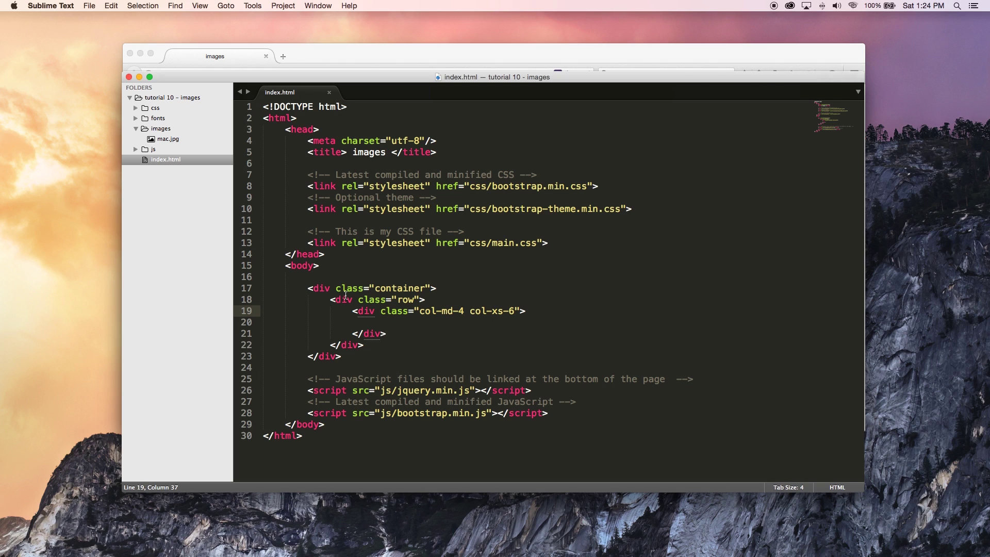
left_click_drag(309, 288, 359, 350)
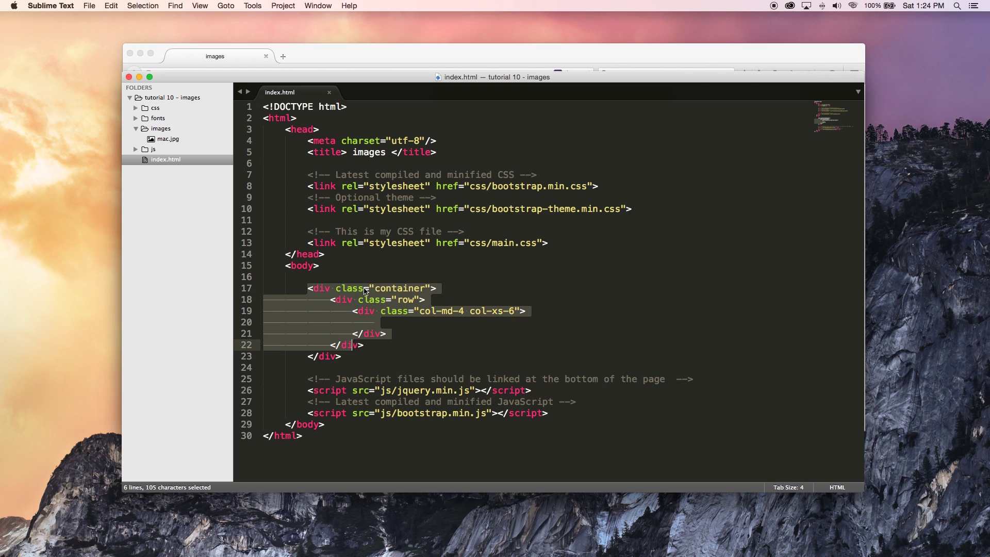
left_click(343, 298)
left_click_drag(332, 299, 387, 335)
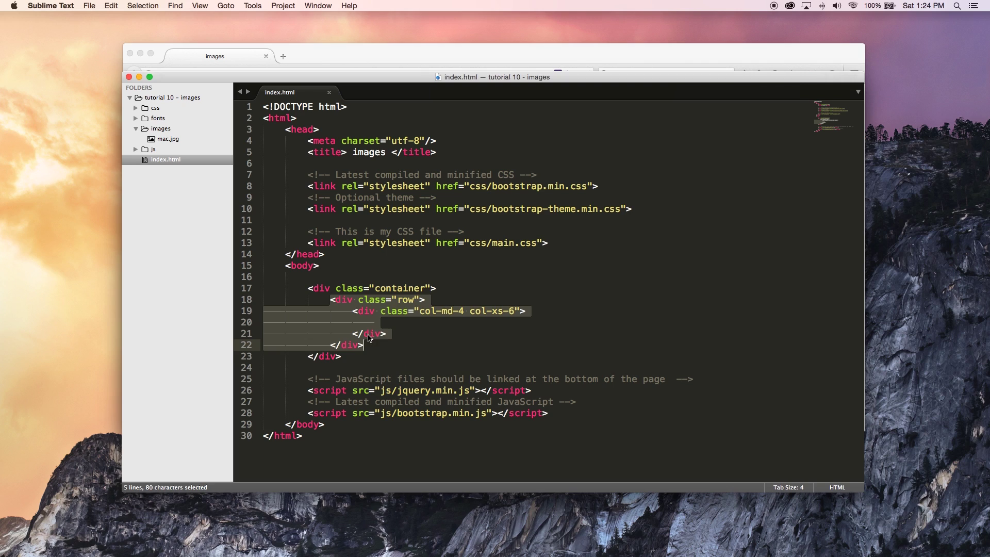
left_click(413, 332)
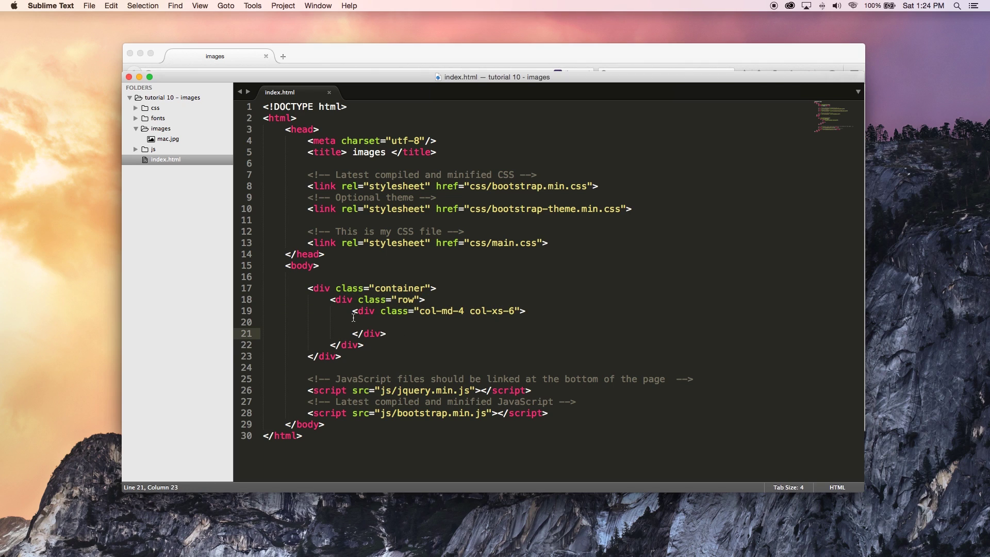
left_click_drag(353, 311, 387, 334)
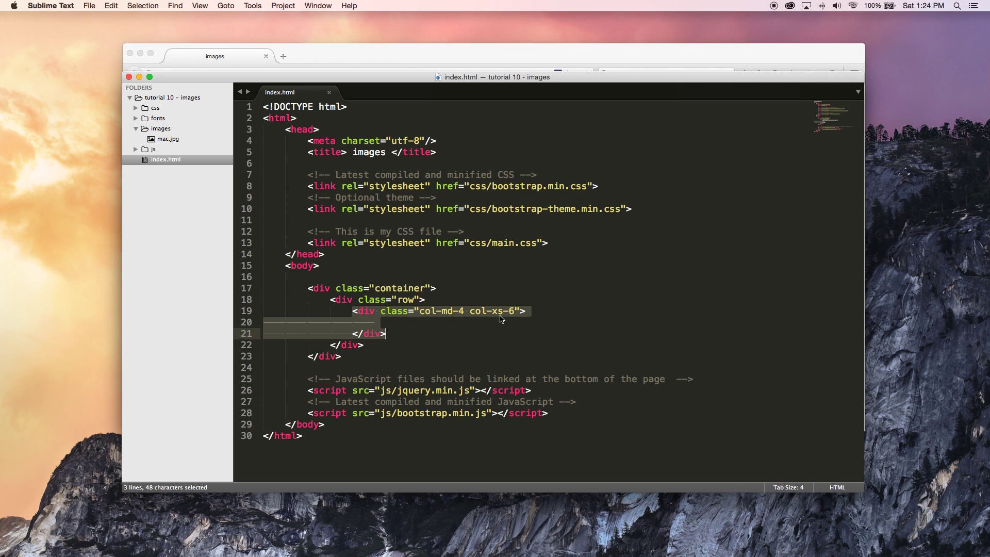
left_click(374, 55)
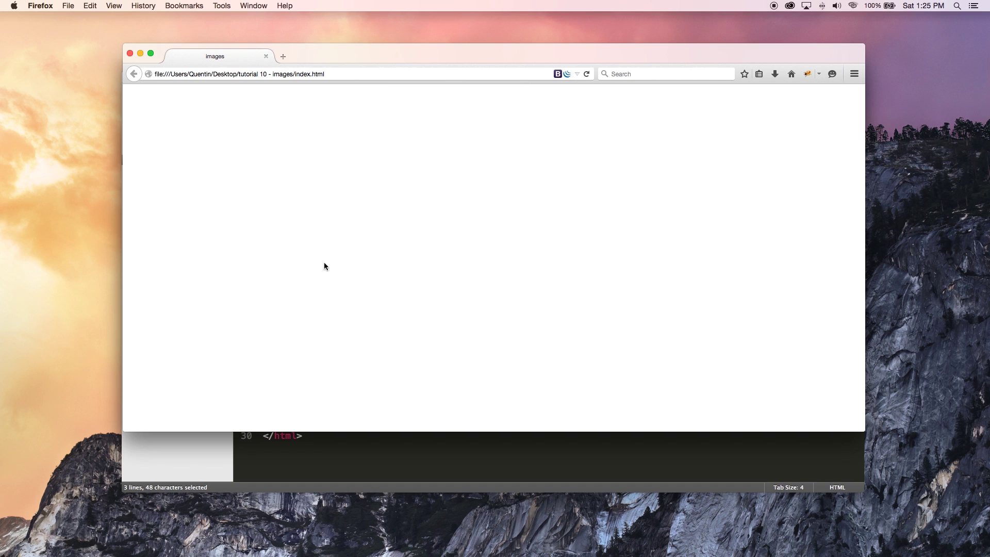
left_click(199, 446)
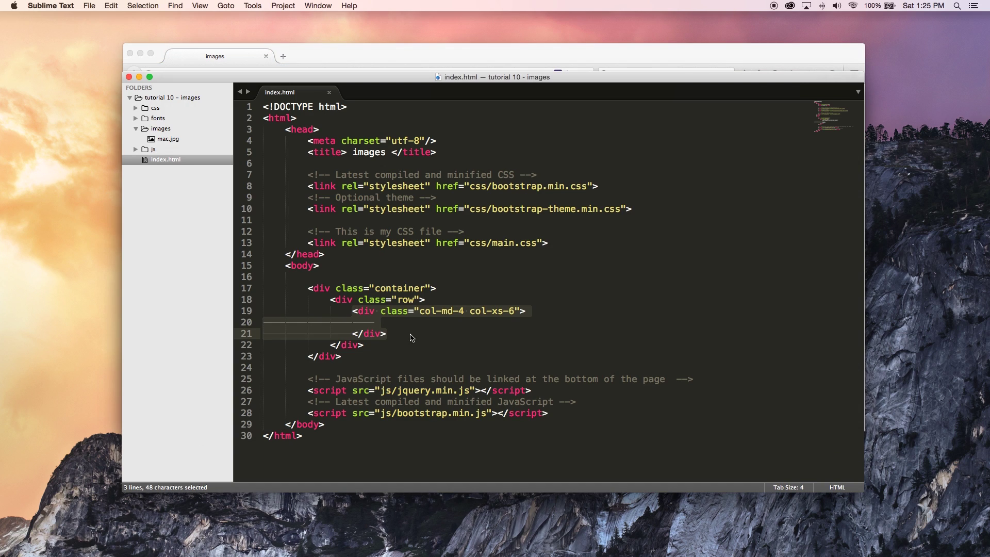
Step: Add <img src="images/mac.jpg"> on line 20, checking mac.jpg in the sidebar, and save index.html
left_click(395, 326)
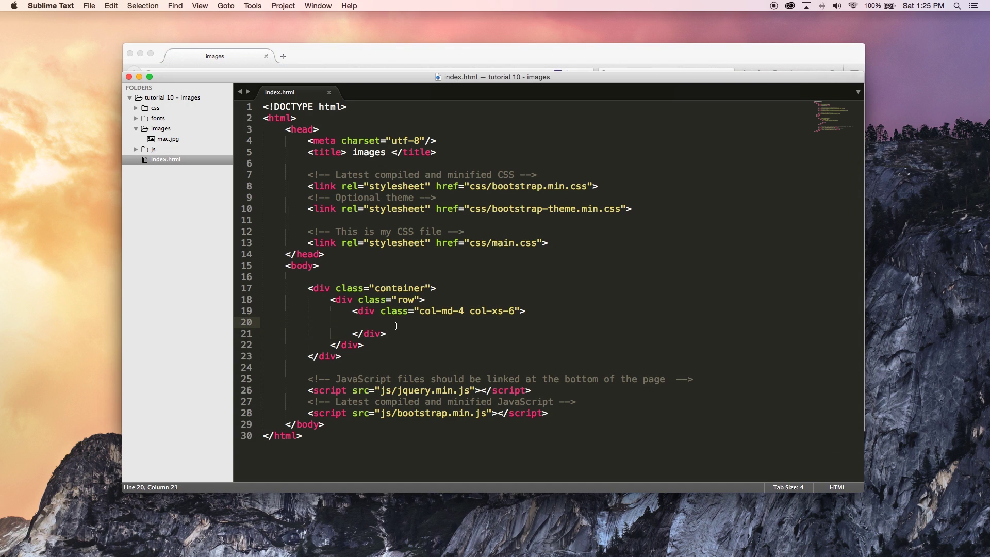
type("<")
type("img")
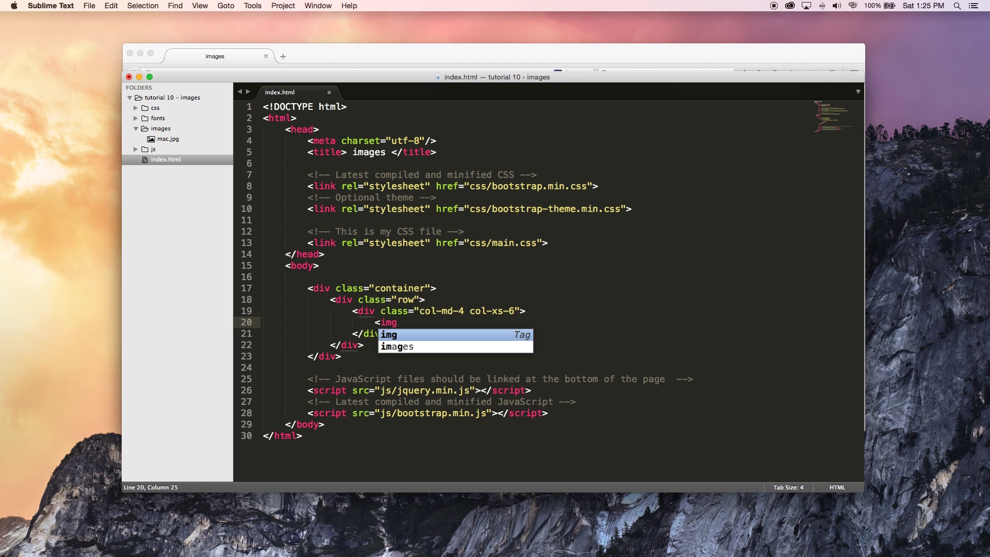
type(" src=")
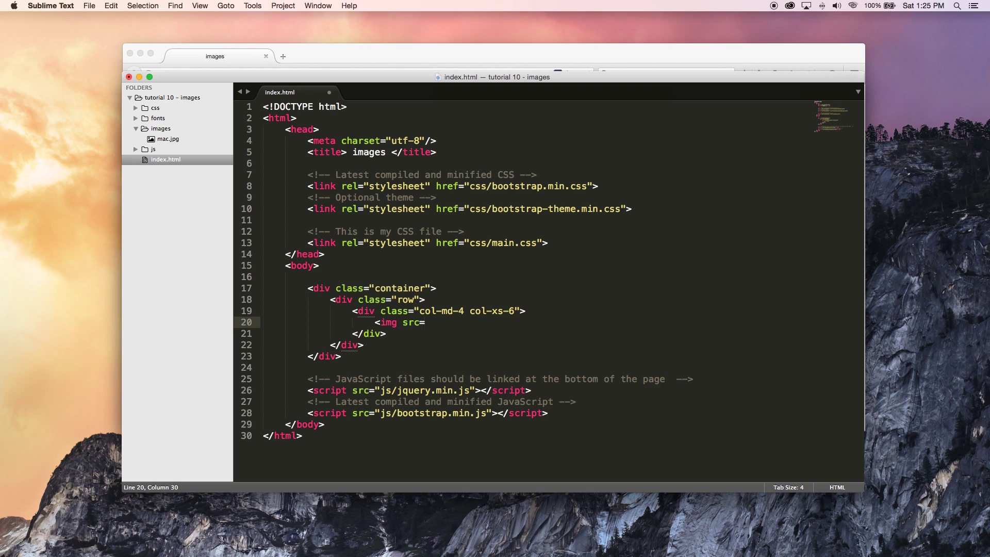
type("+")
key("BackSpace")
type("\"\"")
type(">")
left_click(163, 139)
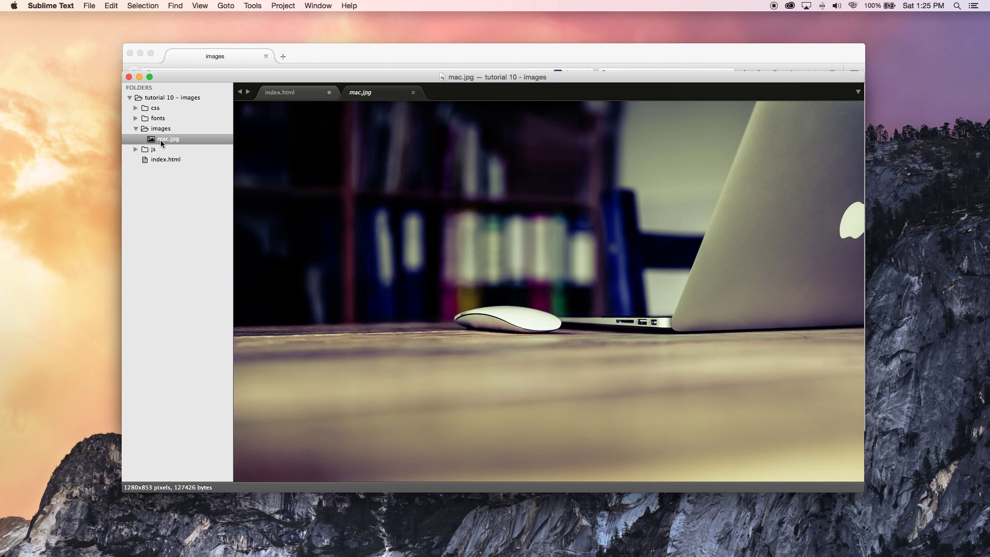
left_click(166, 159)
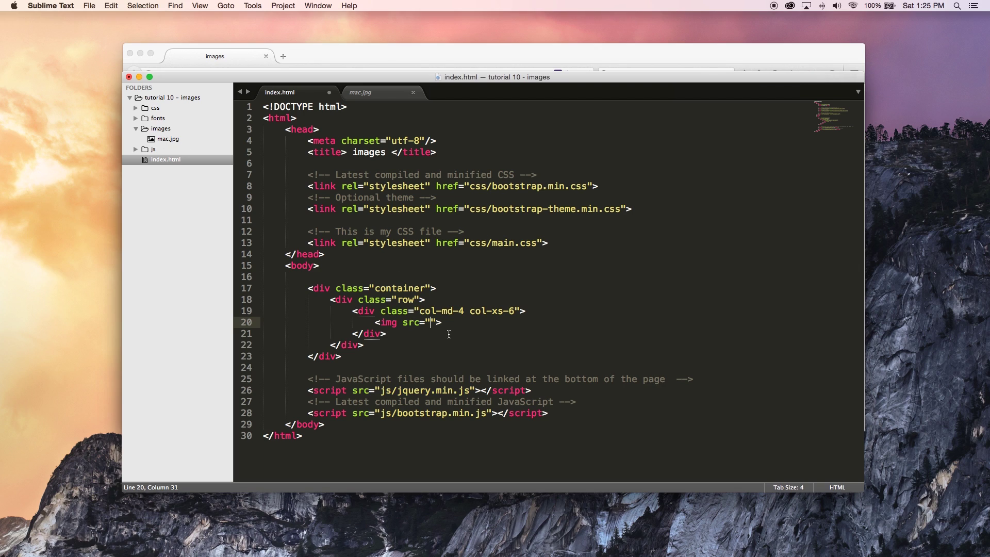
type("mac/jpg")
key("BackSpace")
type(".")
type("images/")
key("super+s")
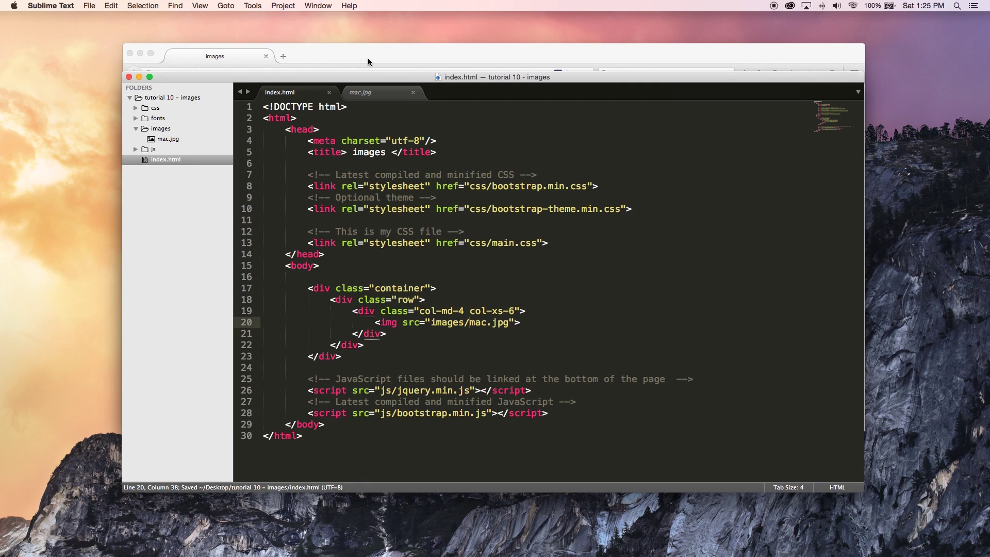
Step: Reload Firefox to show mac.jpg at full width, then highlight col-md-4 in the editor
left_click(367, 57)
left_click(588, 75)
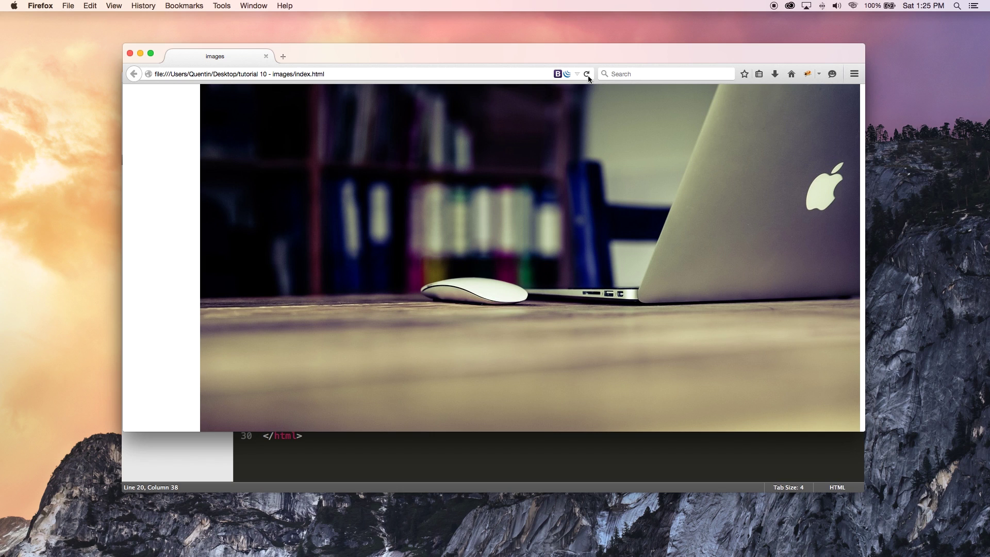
left_click(209, 444)
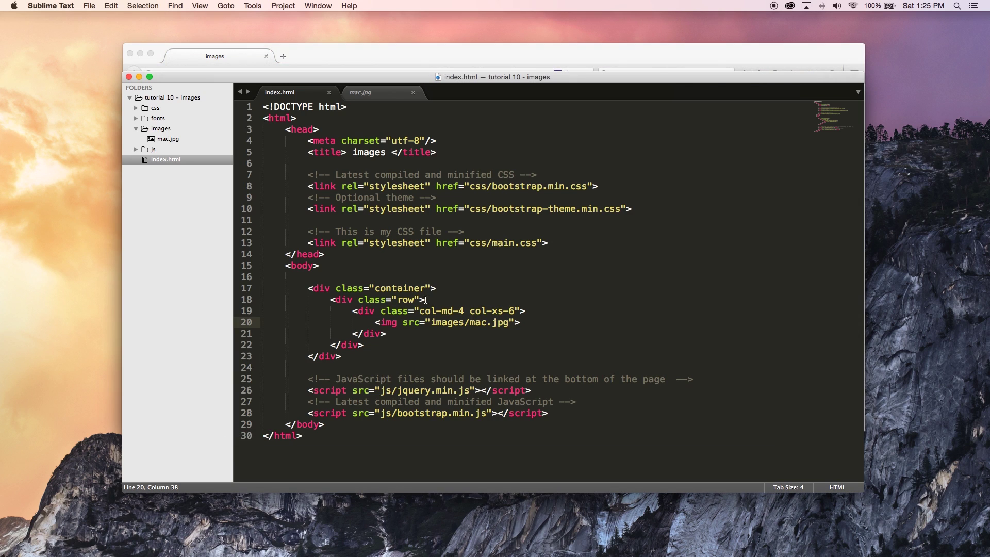
left_click_drag(465, 311, 424, 312)
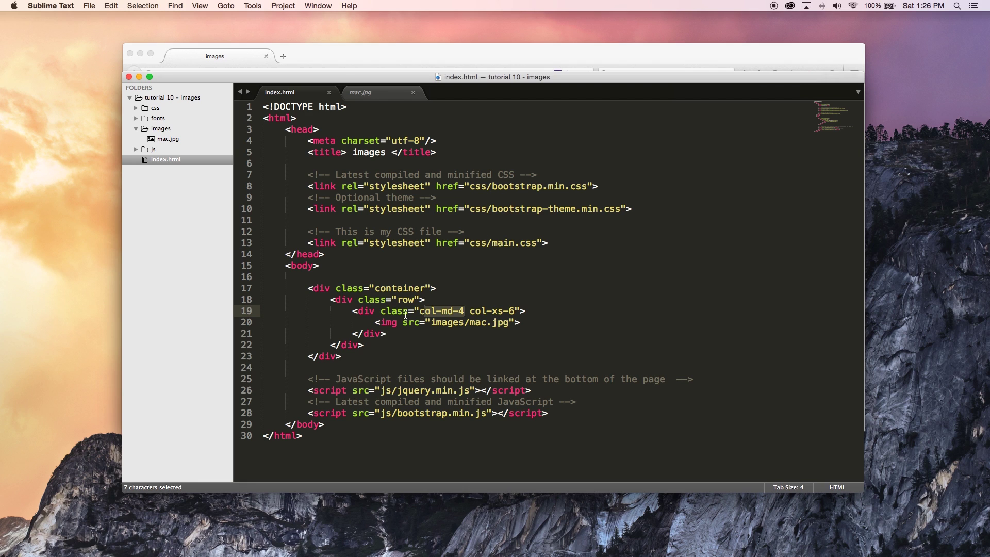
left_click(354, 55)
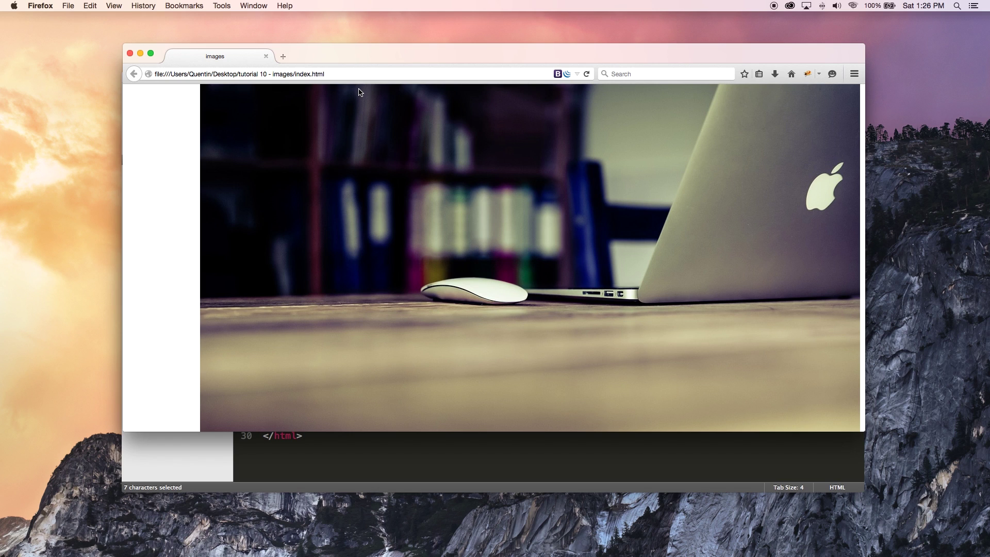
Step: Add class img-responsive to the mac.jpg img tag and save index.html
left_click(202, 447)
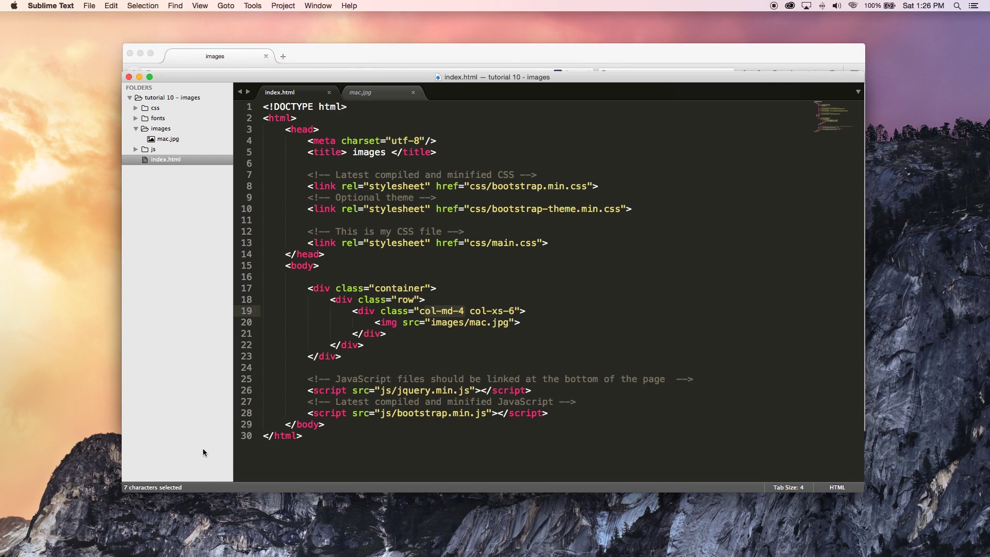
left_click(511, 322)
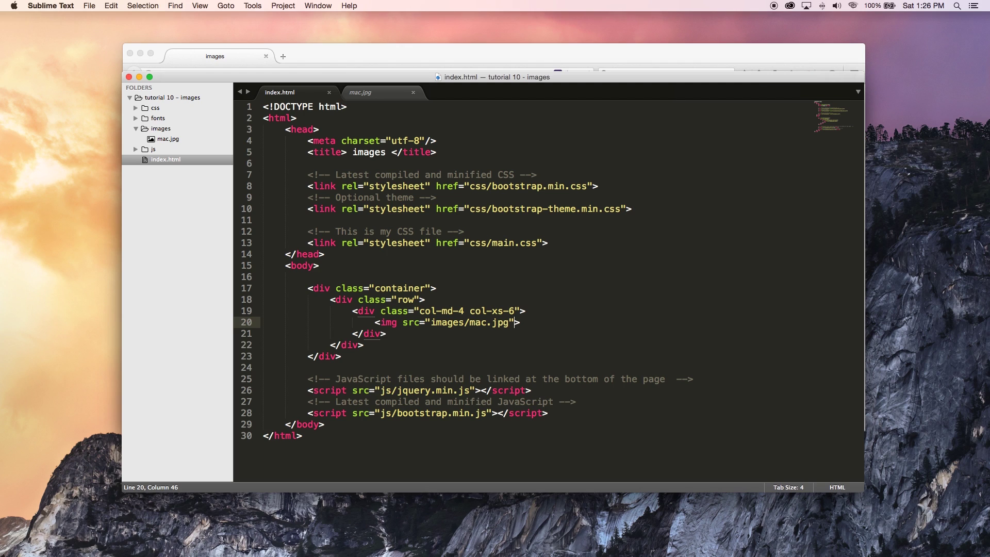
type("class")
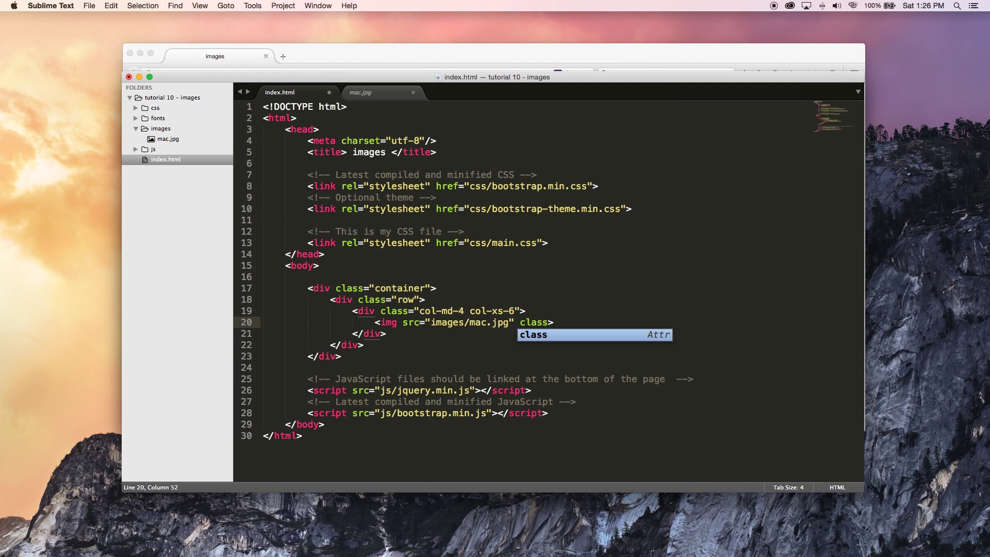
type("=\"\"img")
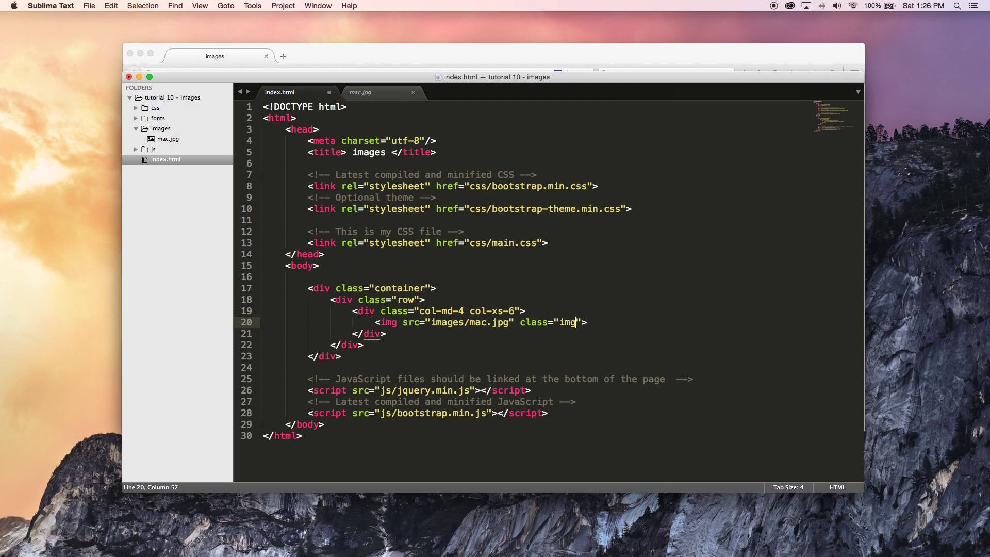
type("-respons")
type("ive")
key("super+s")
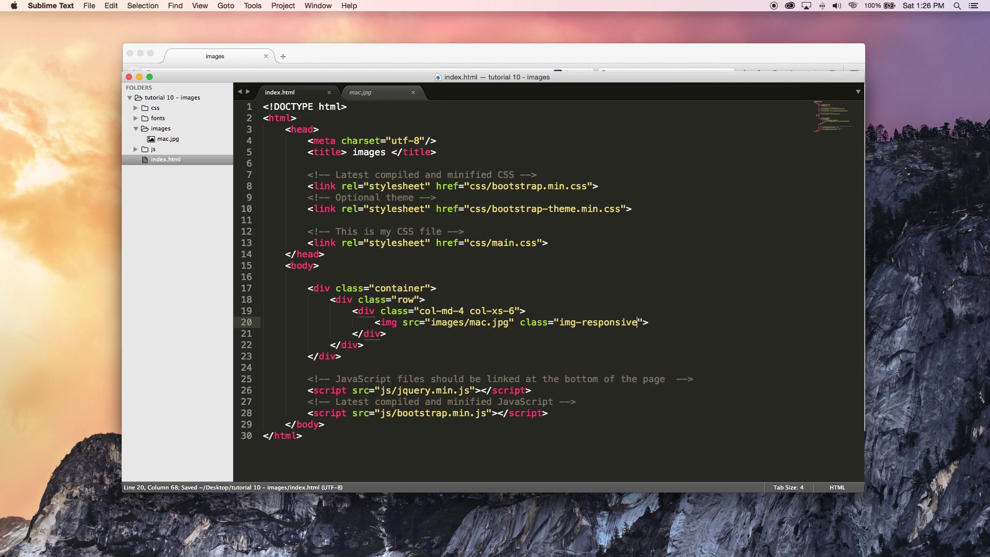
Step: Reload Firefox to see the image scaled to column width, highlighting lines 19–21 in the editor
left_click(468, 53)
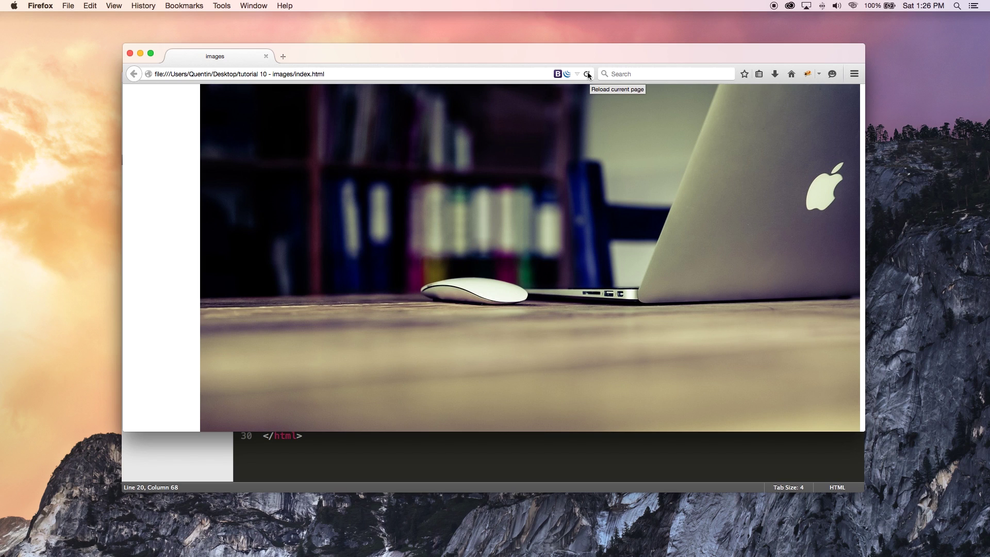
left_click(587, 74)
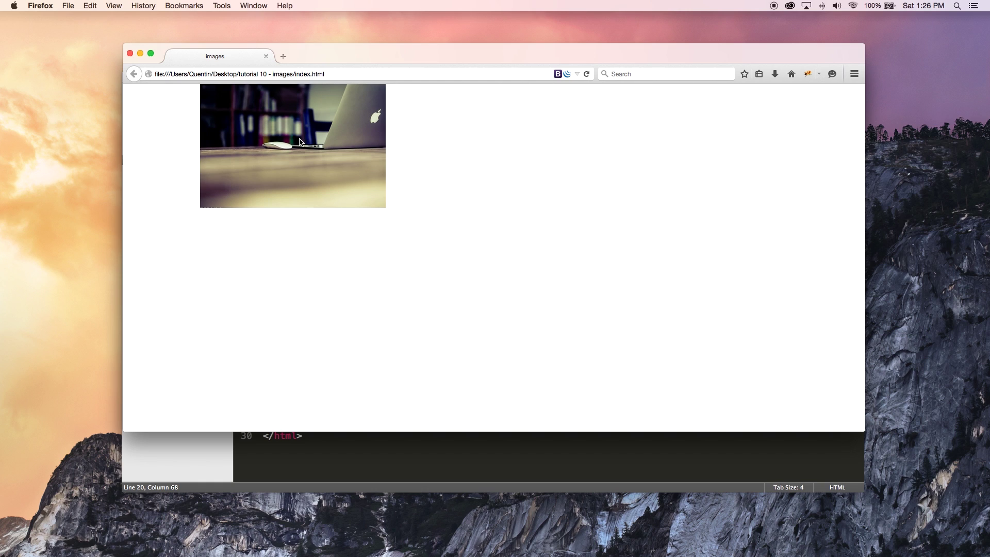
left_click(255, 457)
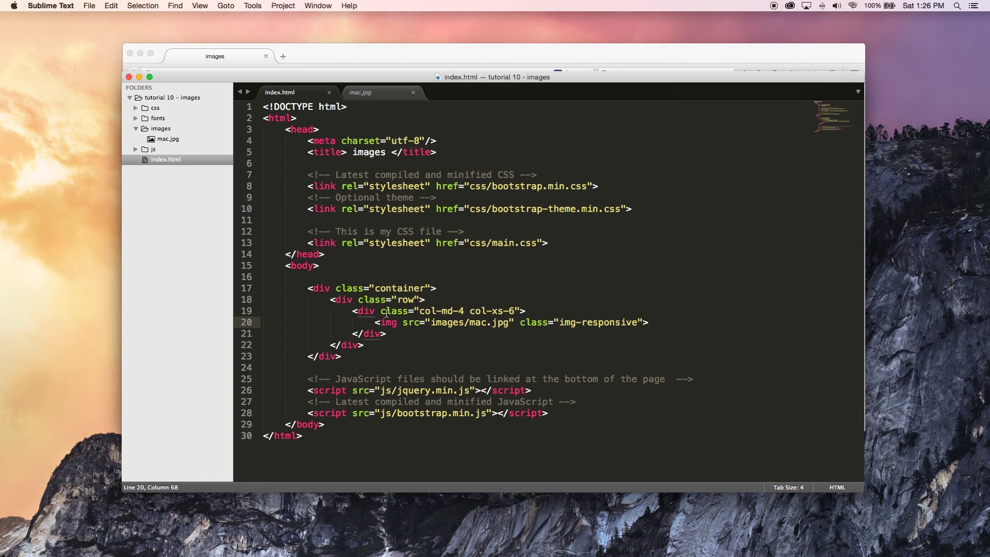
left_click_drag(352, 311, 390, 334)
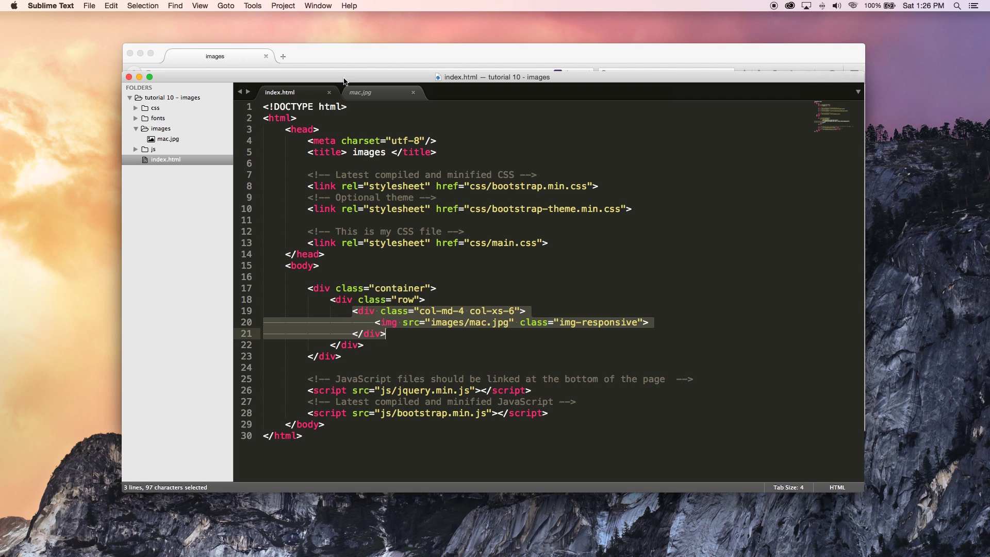
left_click(338, 53)
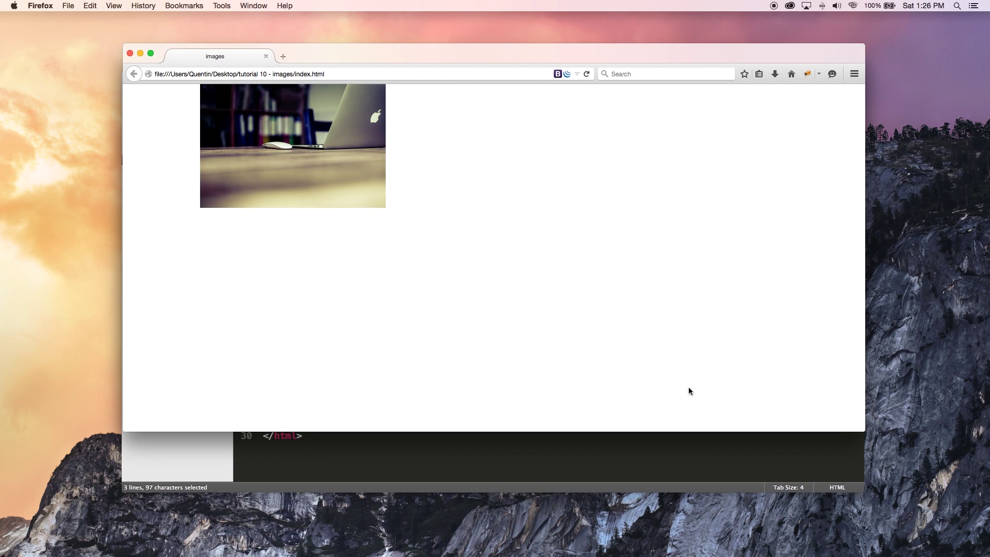
left_click(408, 451)
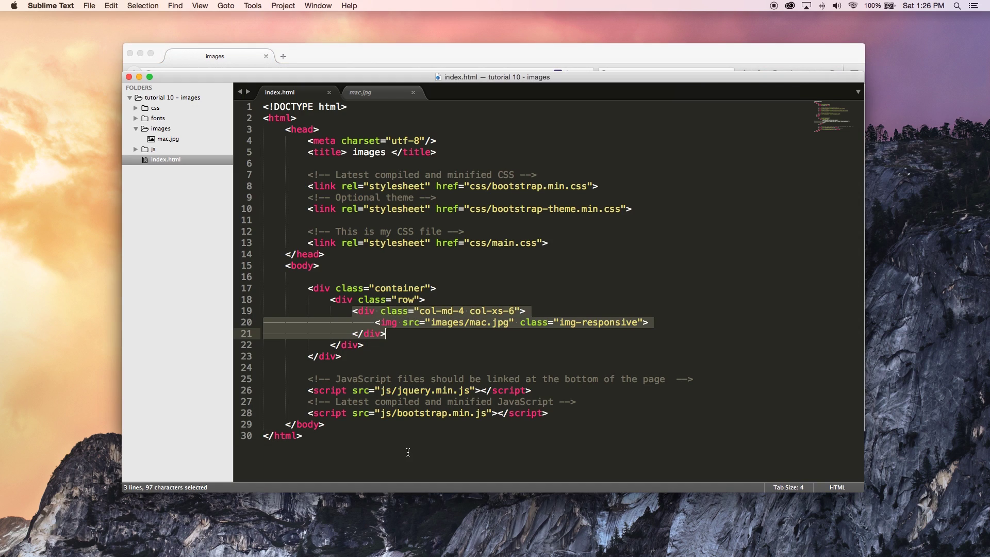
Step: Change the column class from col-md-4 to col-md-6 and save index.html
left_click(470, 311)
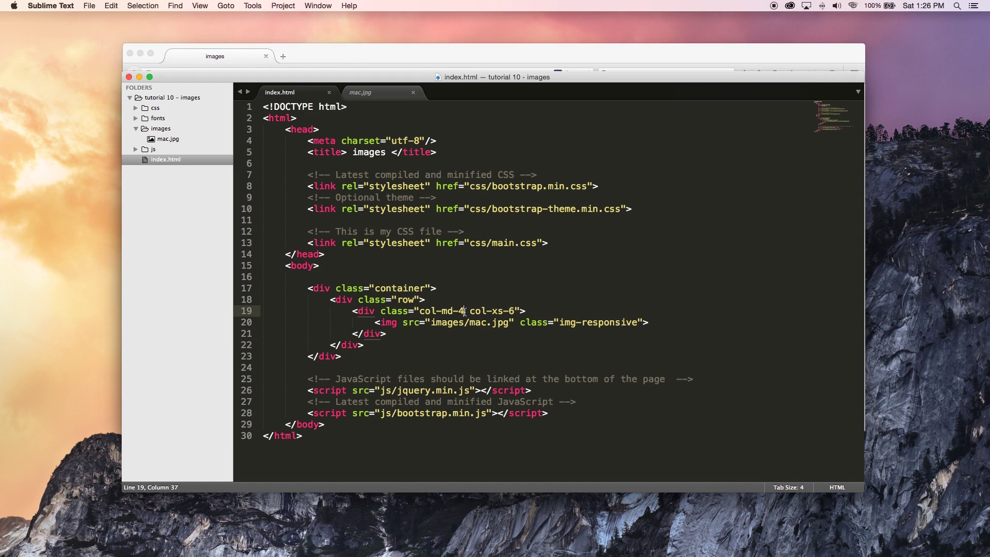
key("BackSpace")
type("6")
key("super+s")
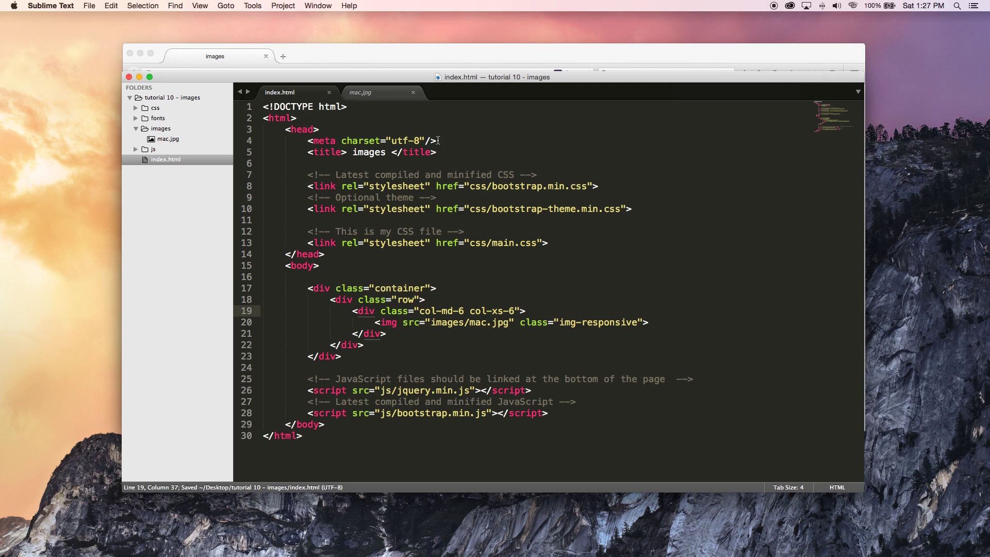
Step: Reload Firefox to view the wider image, then shrink its window to reveal the editor
left_click(365, 66)
left_click(587, 74)
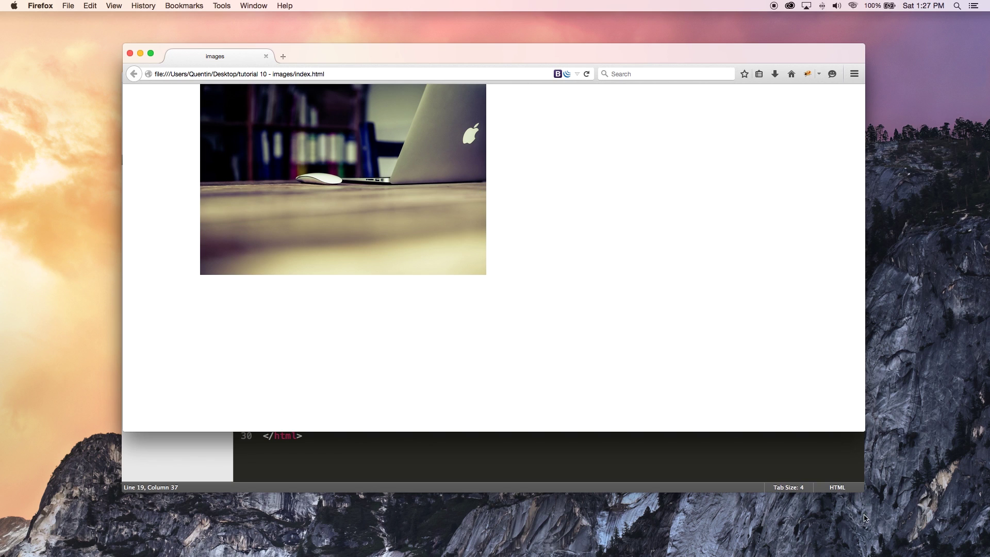
mouse_move(864, 430)
left_mouse_down()
mouse_move(533, 322)
mouse_move(448, 263)
mouse_move(862, 460)
left_mouse_up()
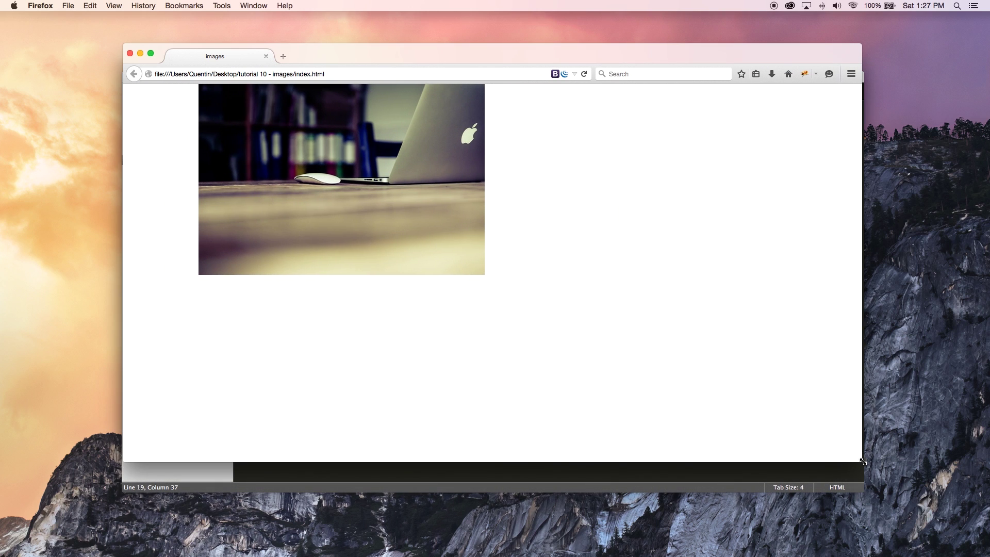
Step: Bring Sublime Text back in front of Firefox, showing the unchanged index.html
left_click(605, 477)
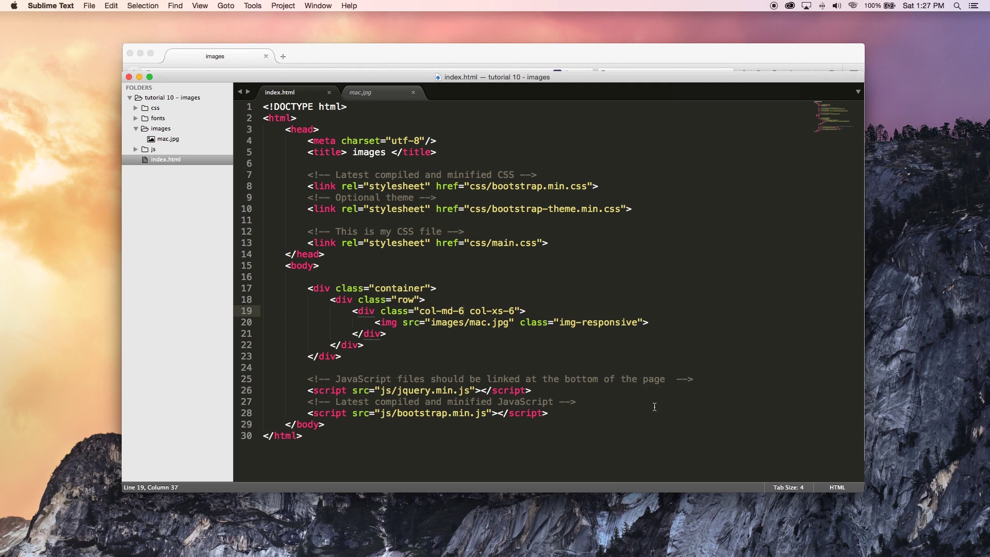
Step: Add img-rounded to the image class and paste two copies of the row block below it
left_click(665, 321)
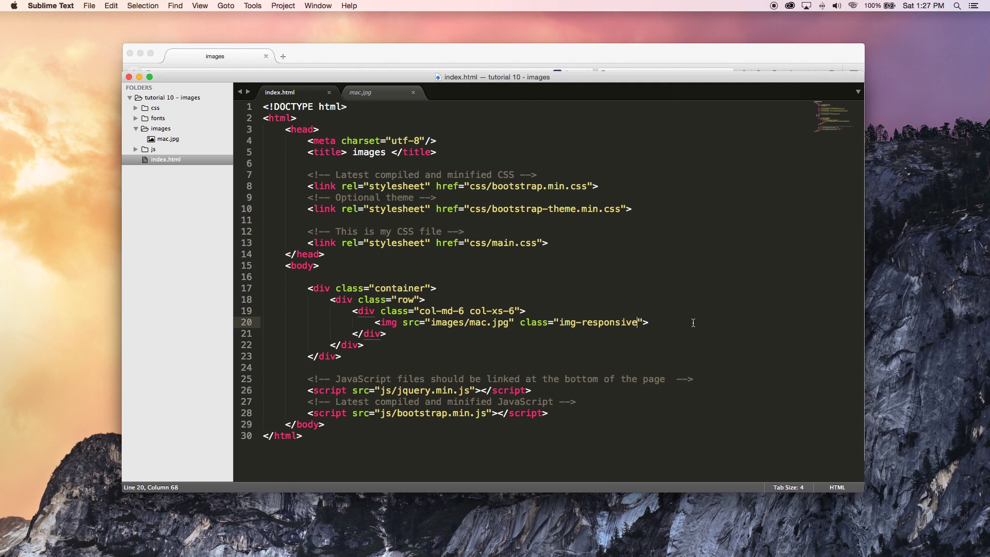
key("Left")
key("Left")
type("img")
type("-")
type("rounded")
left_click_drag(366, 343, 330, 299)
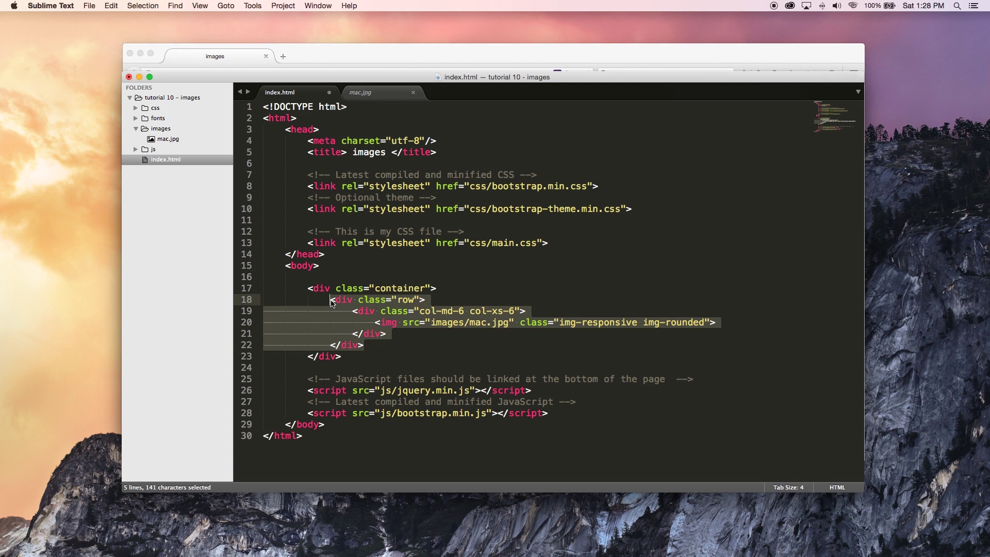
key("super+c")
left_click(372, 345)
key("Return")
key("super+v")
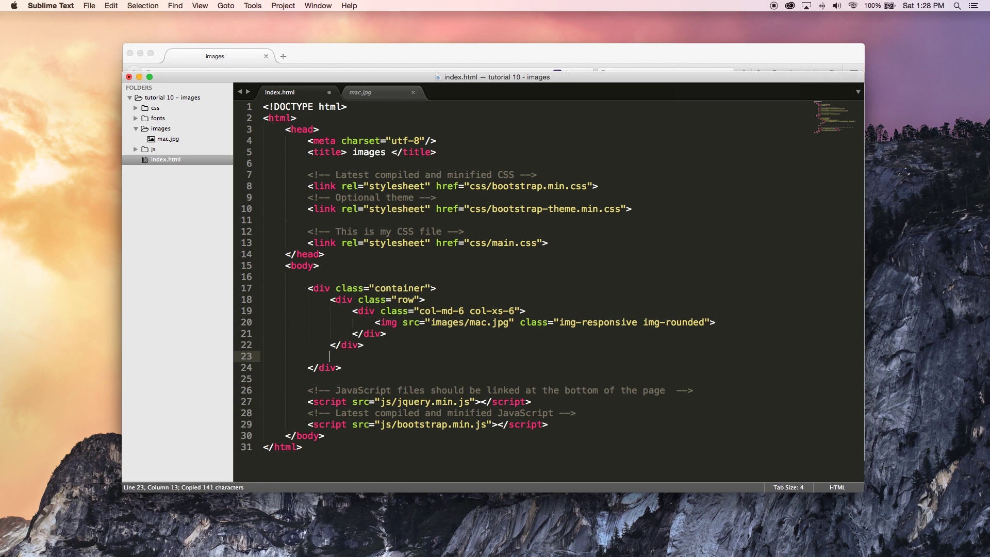
key("Return")
key("super+v")
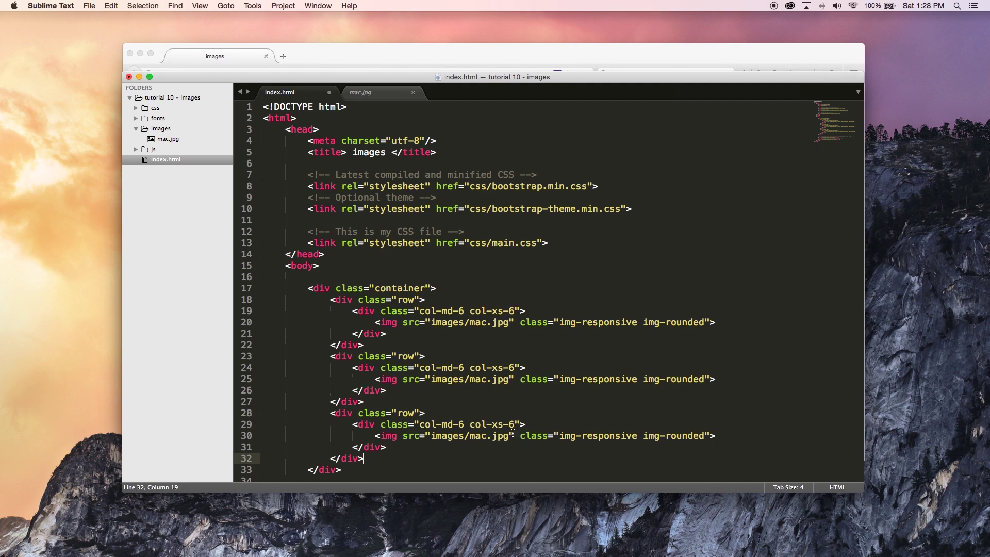
Step: Change the copied images' classes to img-circle and img-thumbnail and save index.html
left_click(453, 425)
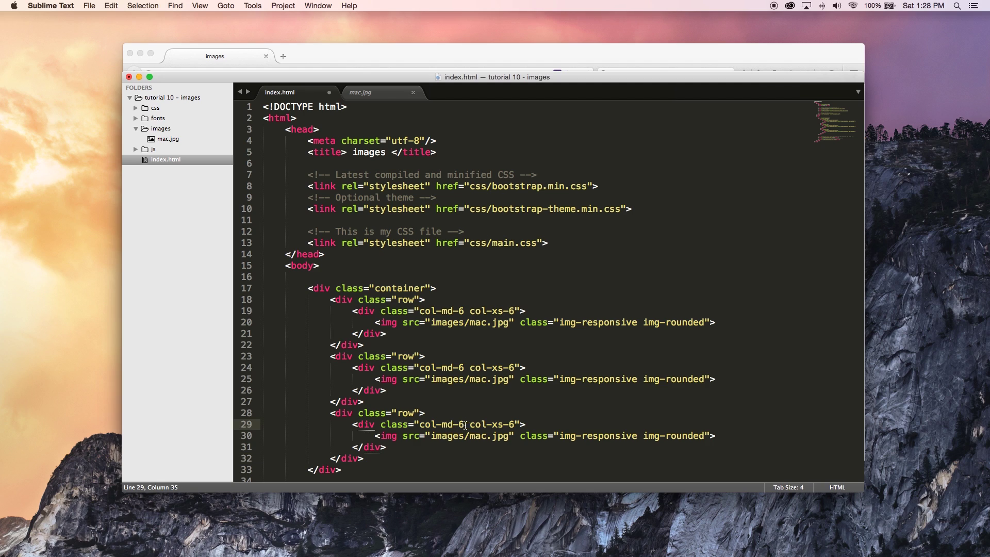
double_click(690, 379)
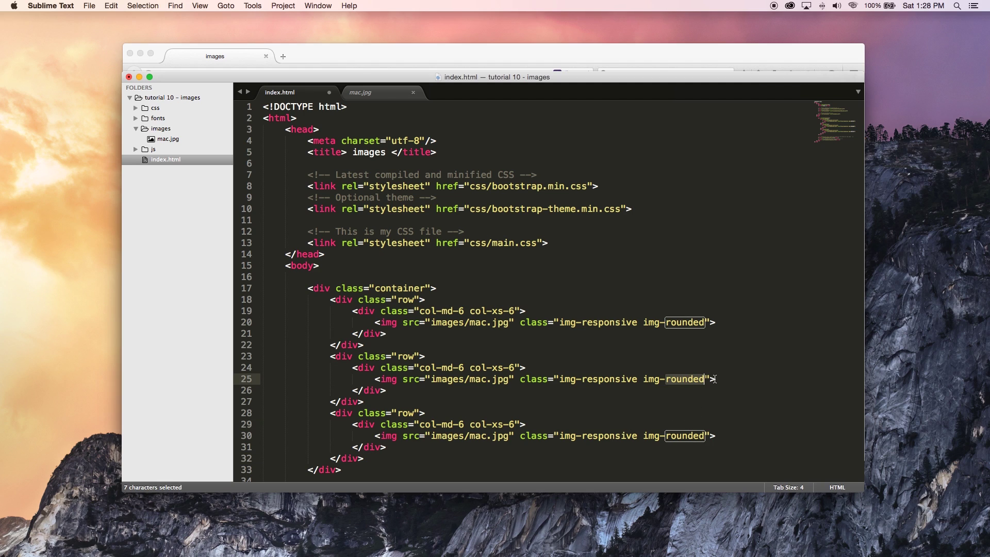
type("circle")
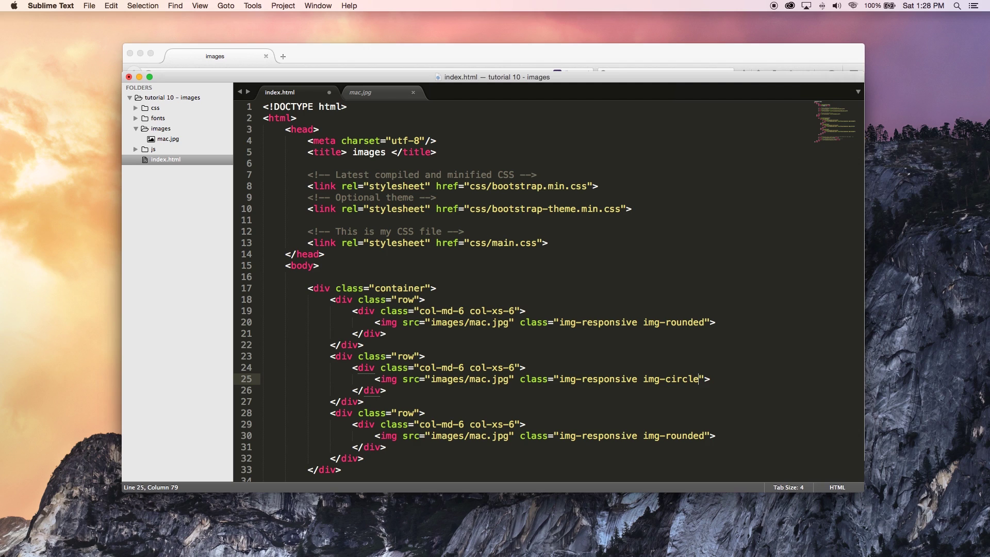
double_click(690, 435)
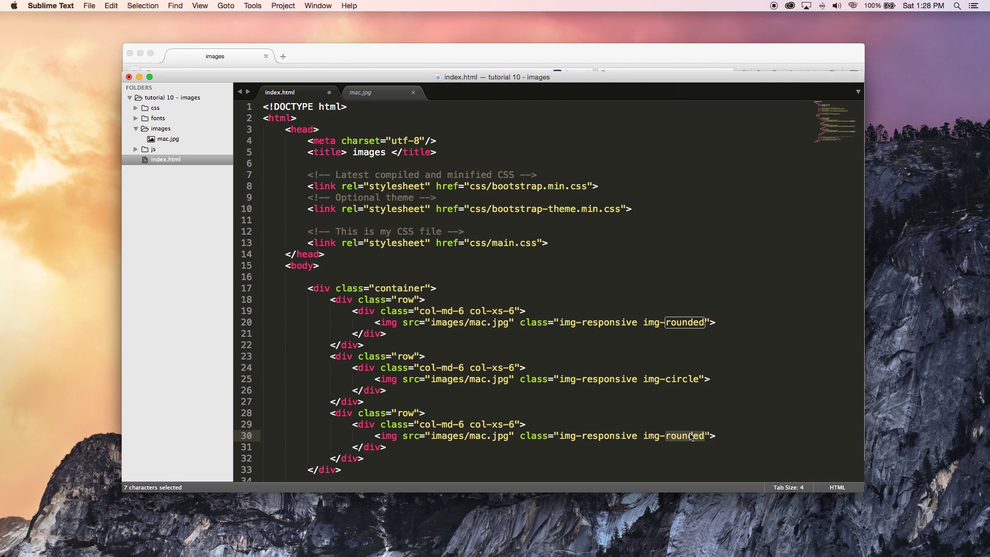
type("thumb")
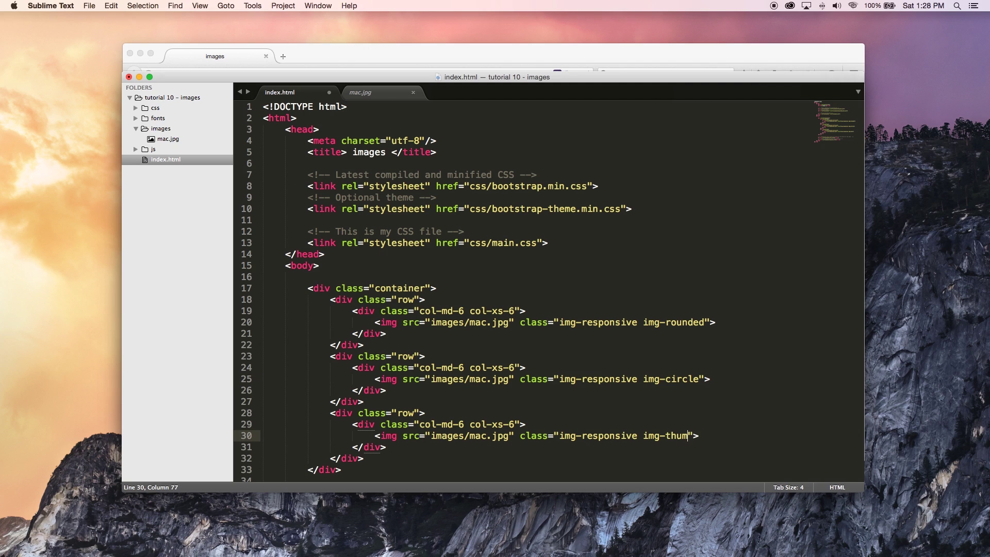
type("nail")
key("super+s")
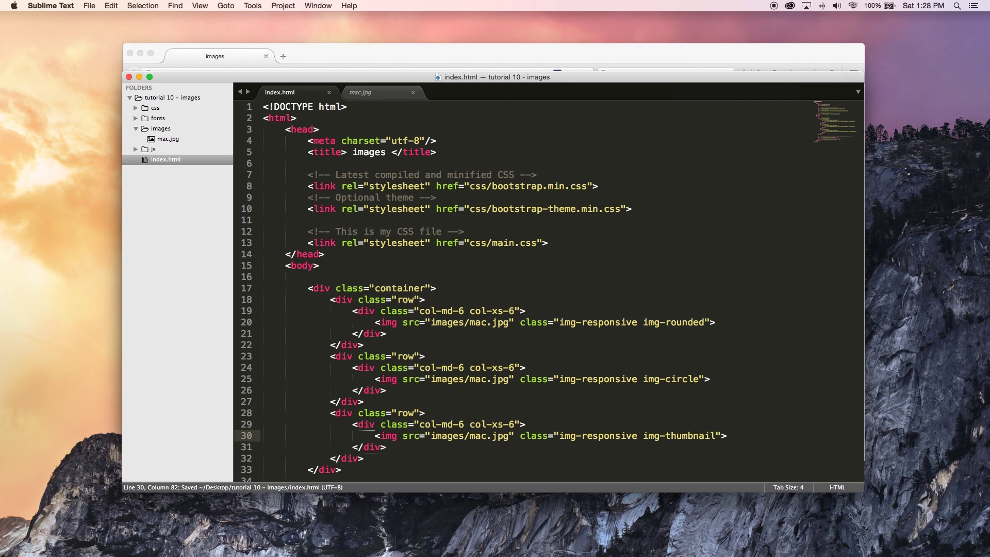
key("super+Tab")
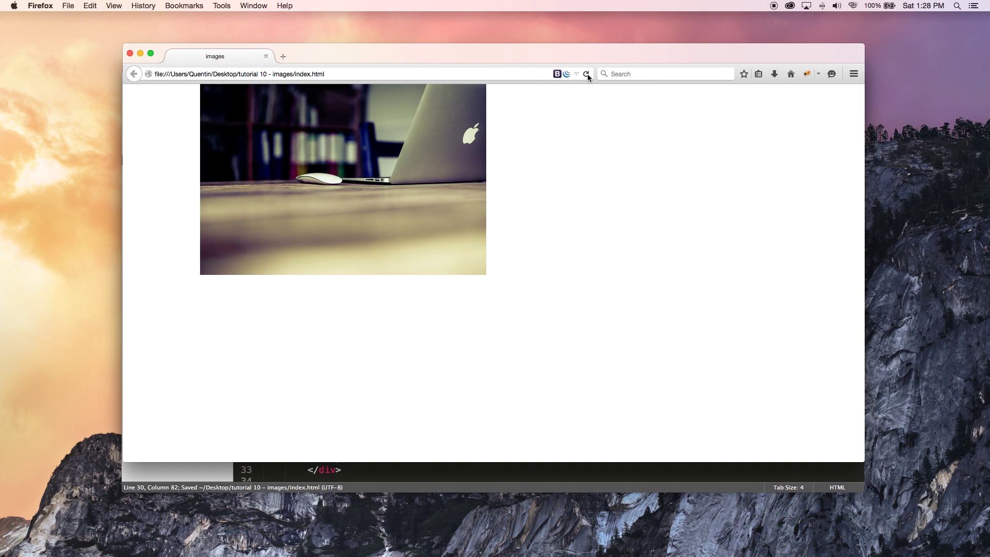
Step: Reload Firefox to display the rounded, circular and thumbnail-framed mac.jpg images
left_click(587, 74)
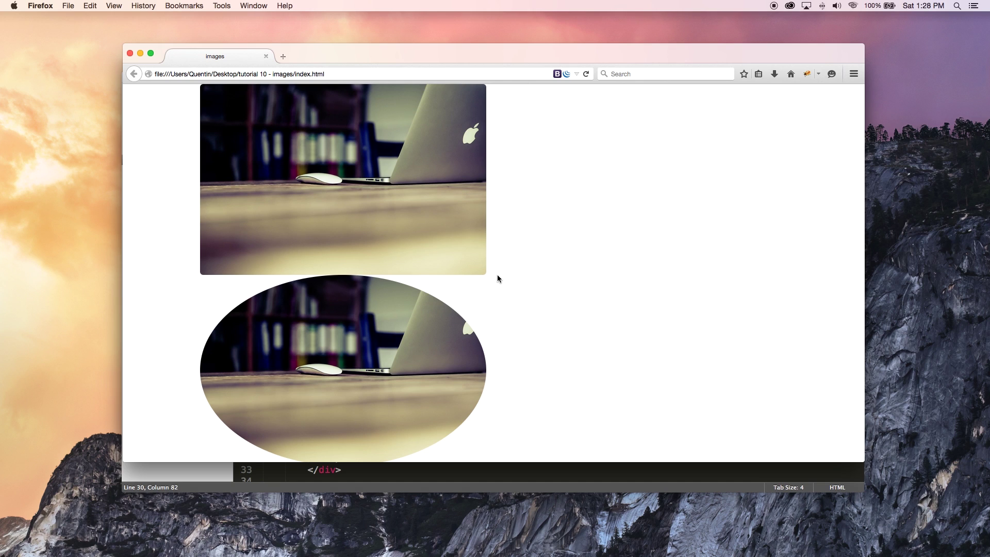
scroll(506, 289, "down", 3)
scroll(505, 289, "down", 3)
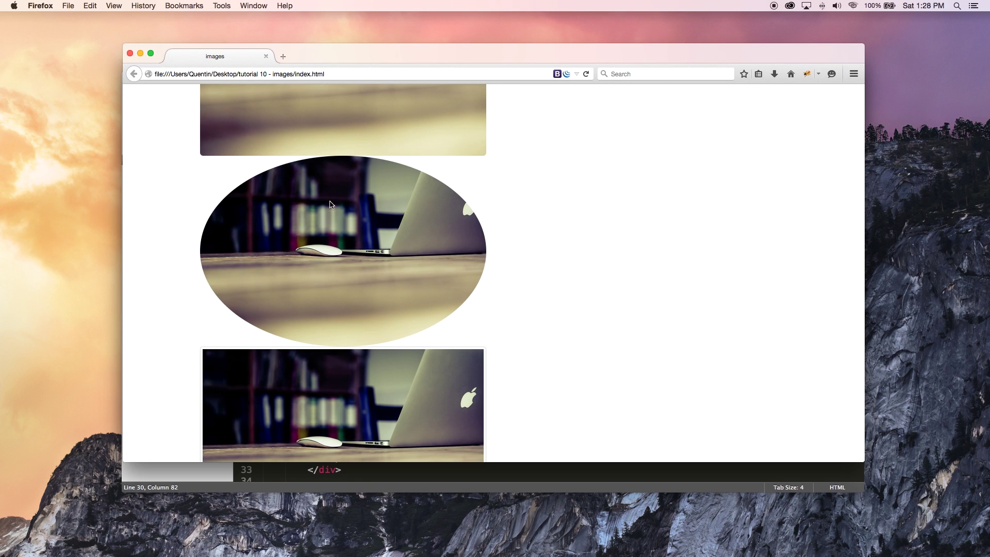
scroll(347, 285, "down", 3)
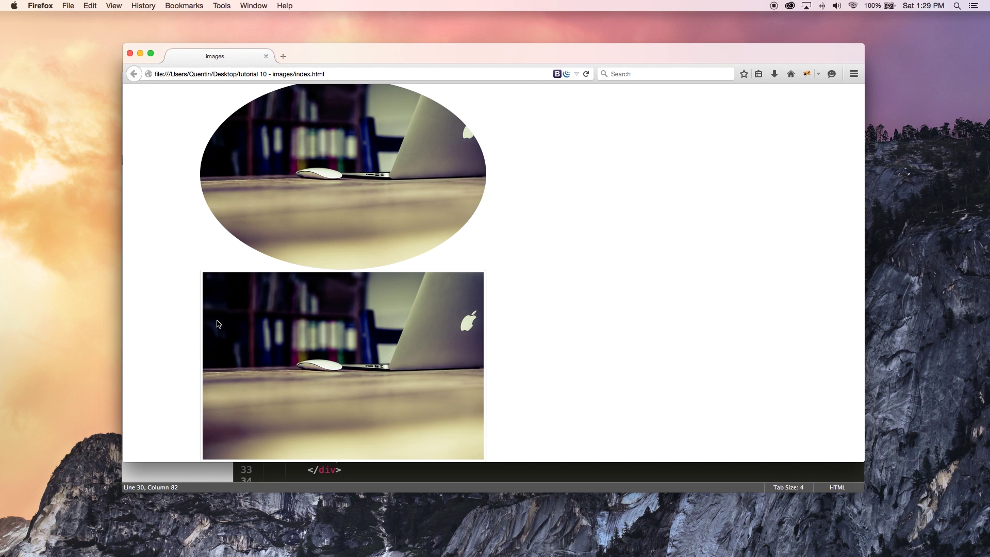
scroll(348, 309, "up", 1)
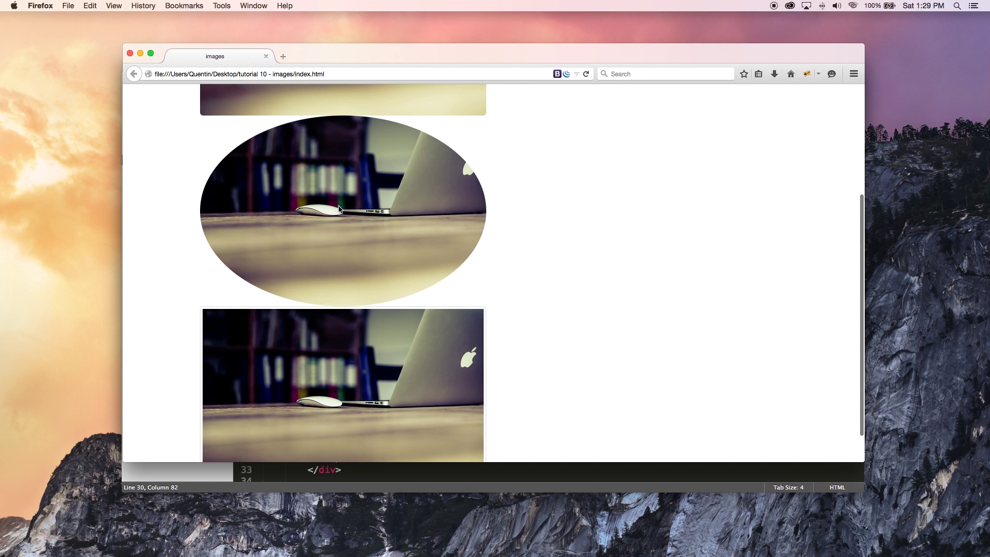